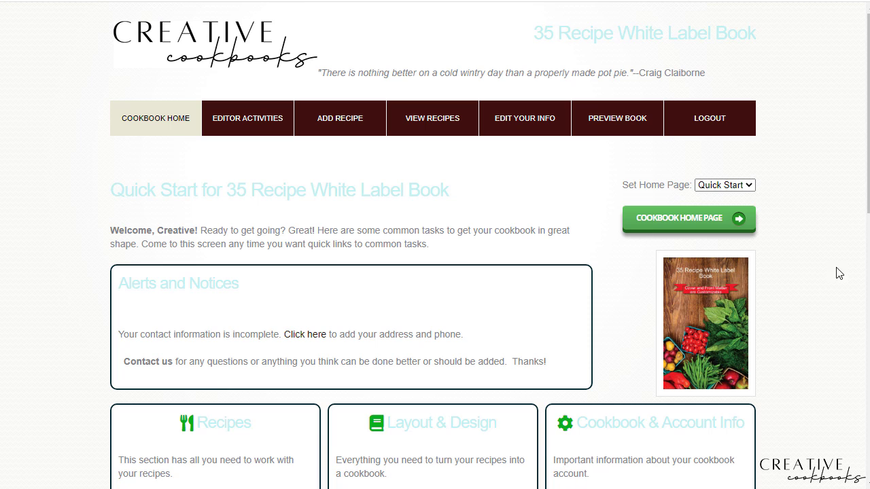
Step: From COOKBOOK HOME, open the Design Center via the Layout & Design box to view First Steps
left_click(150, 128)
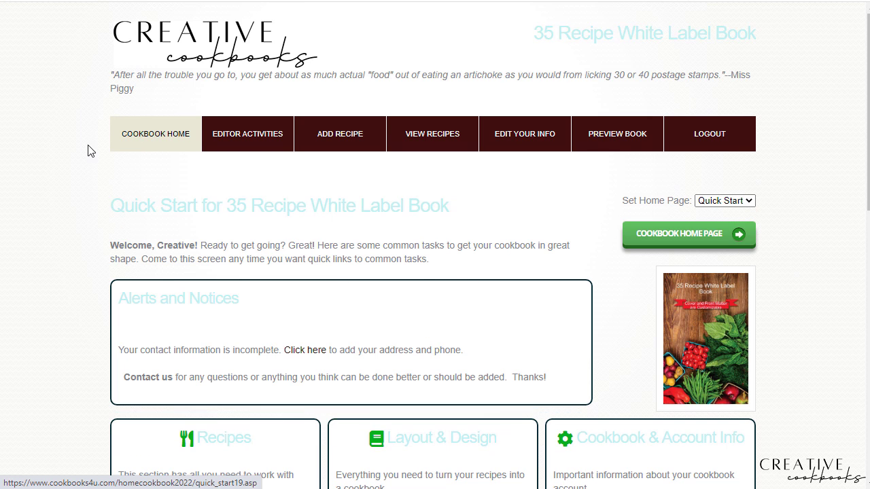
scroll(68, 177, "down", 3)
scroll(68, 178, "down", 2)
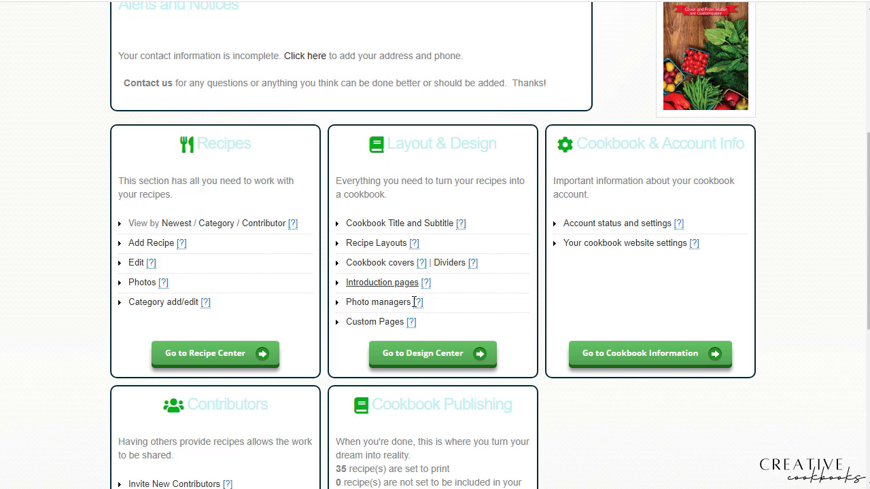
left_click(416, 354)
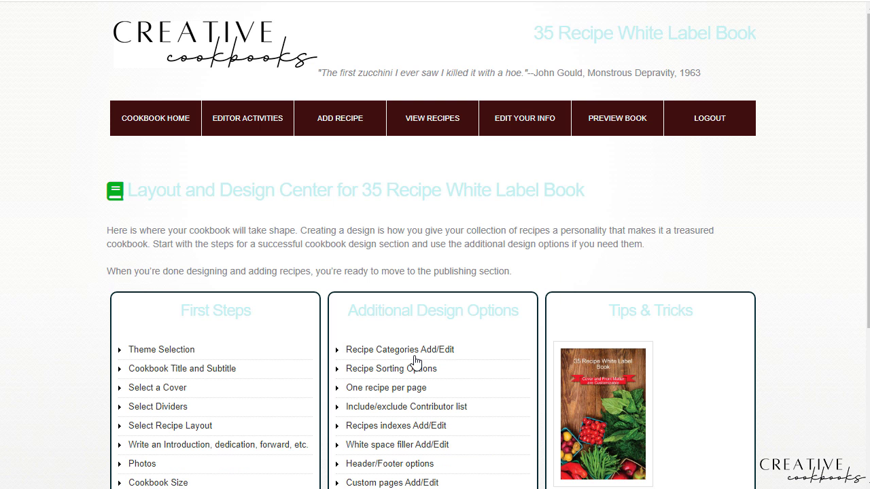
scroll(786, 324, "down", 2)
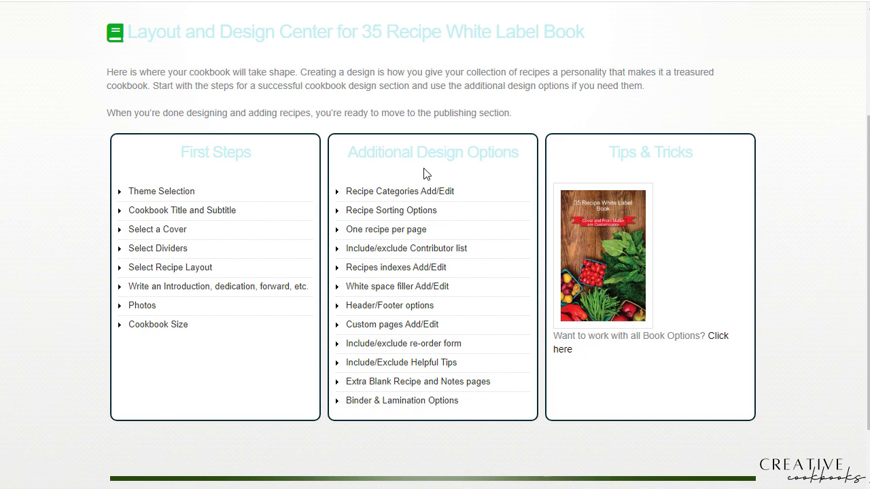
left_click(136, 194)
scroll(49, 235, "down", 2)
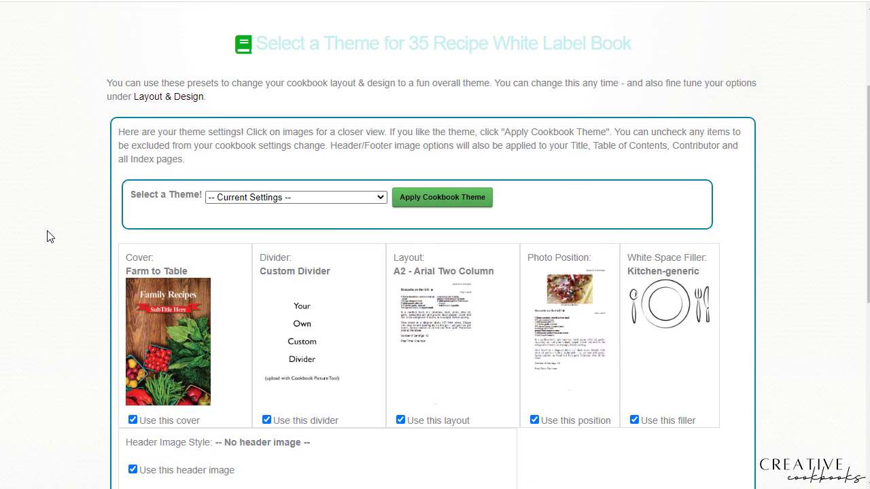
scroll(48, 236, "down", 1)
scroll(48, 237, "down", 3)
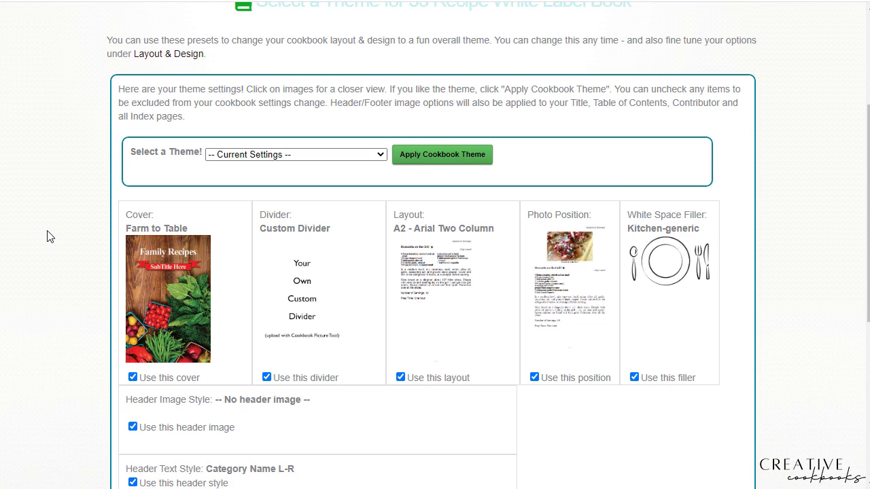
scroll(48, 236, "down", 1)
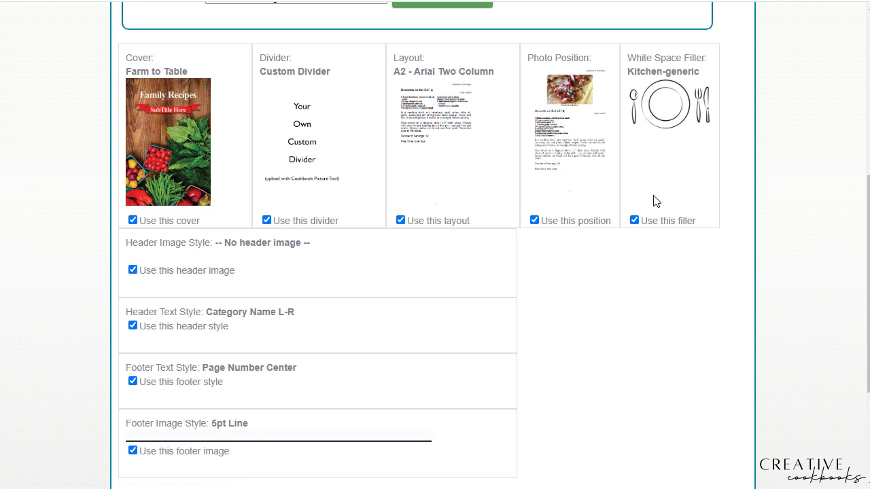
scroll(346, 236, "up", 4)
scroll(346, 235, "up", 1)
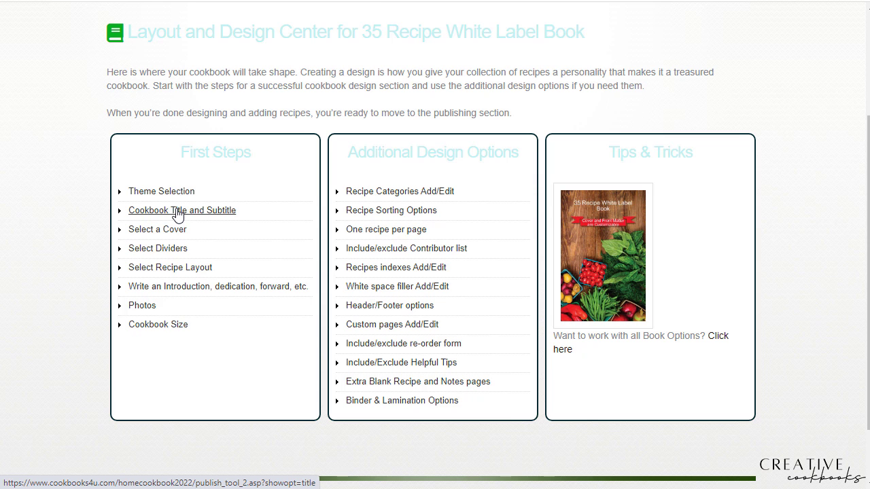
left_click(178, 210)
left_click(175, 342)
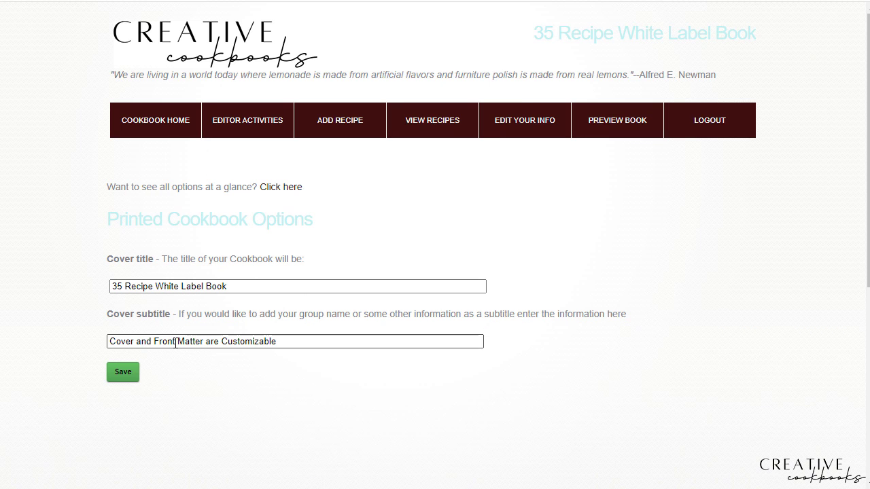
key("alt+Left")
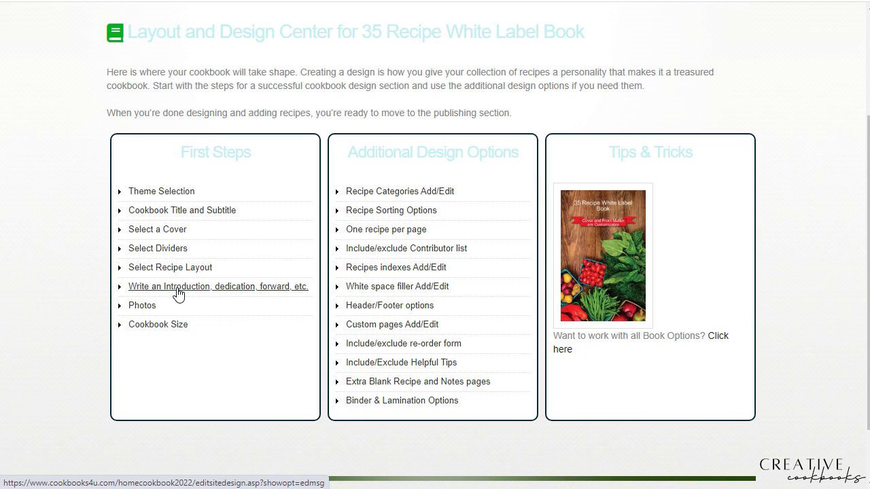
Step: Open the introduction editor and scroll down to the Welcome Message and contributor options
left_click(178, 294)
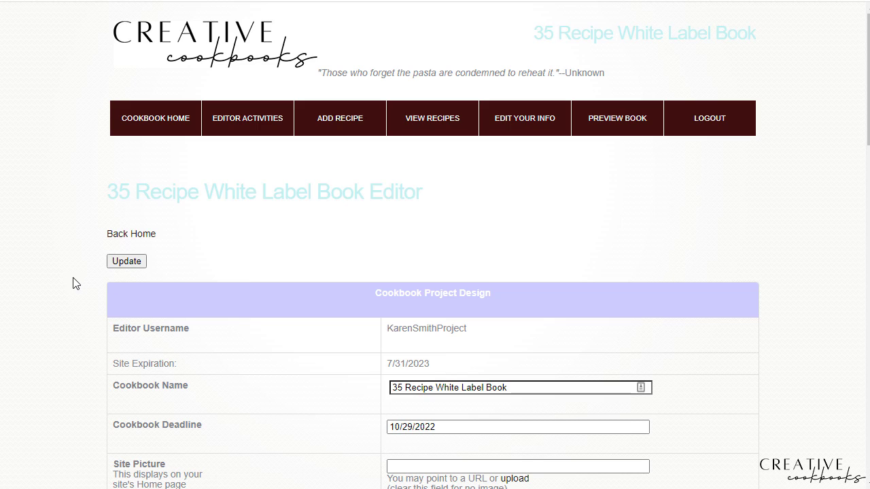
scroll(48, 290, "down", 4)
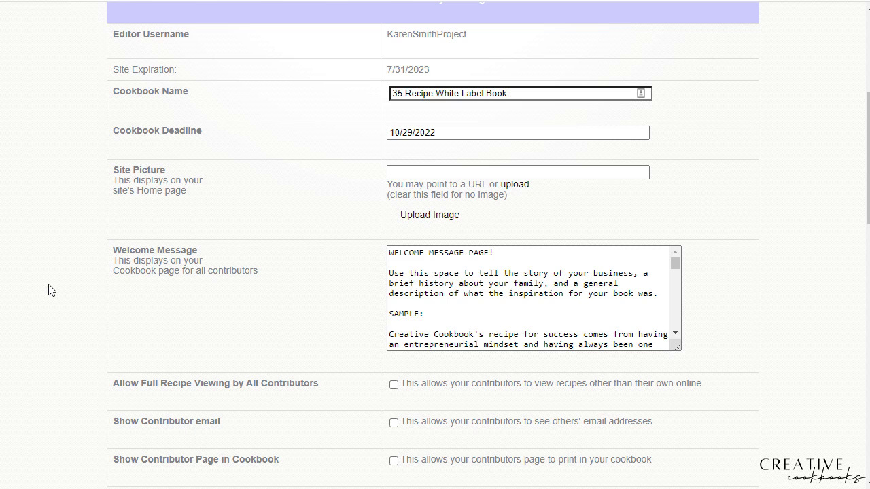
scroll(450, 290, "down", 2)
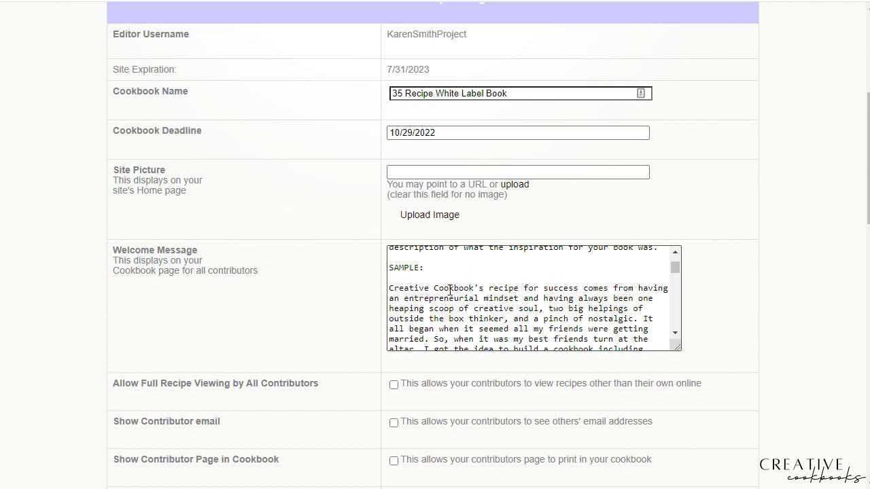
scroll(449, 290, "down", 6)
scroll(431, 302, "up", 5)
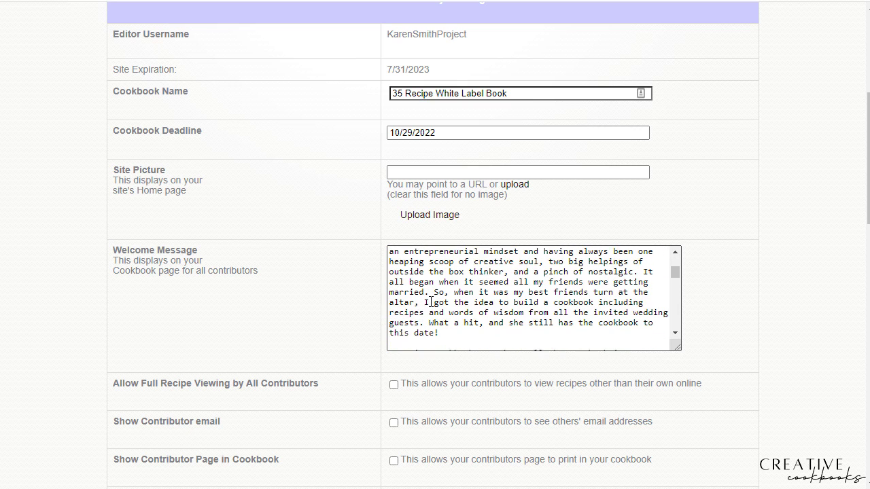
scroll(744, 305, "down", 2)
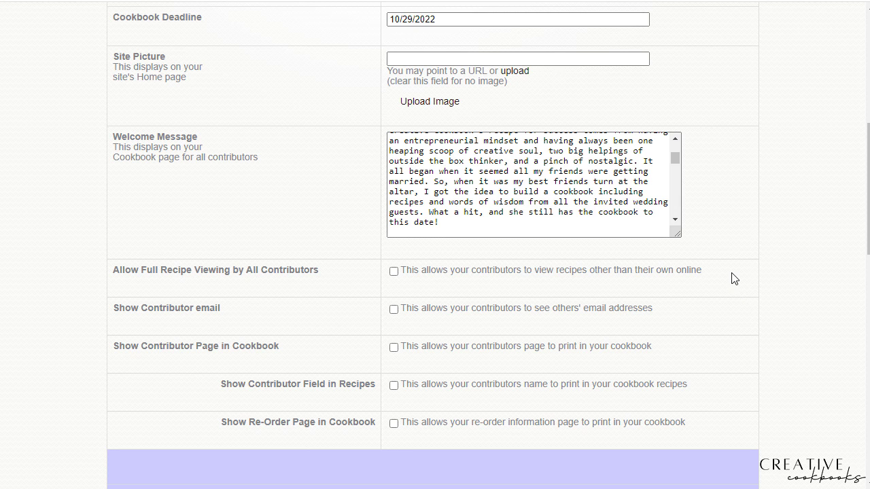
scroll(732, 279, "down", 2)
Step: Scroll to Cookbook Extra Text Fields and look through the Cookbook Message #1–#3 sample texts
scroll(731, 278, "down", 4)
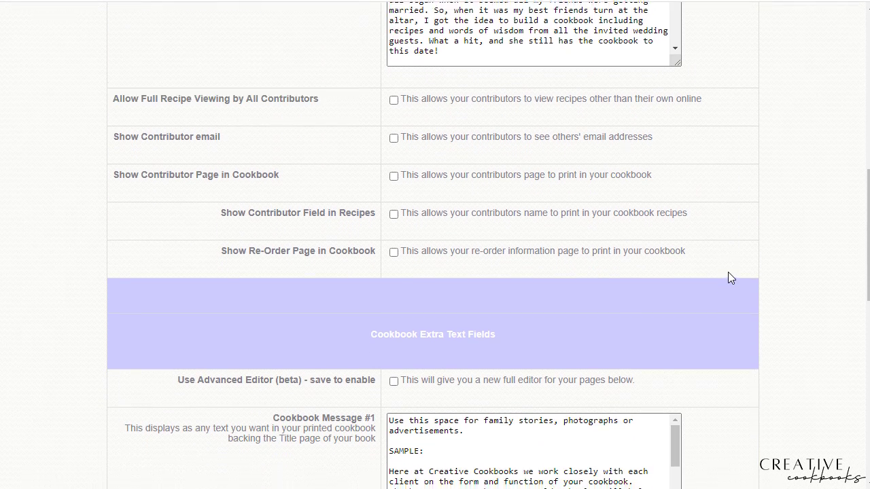
scroll(730, 278, "down", 3)
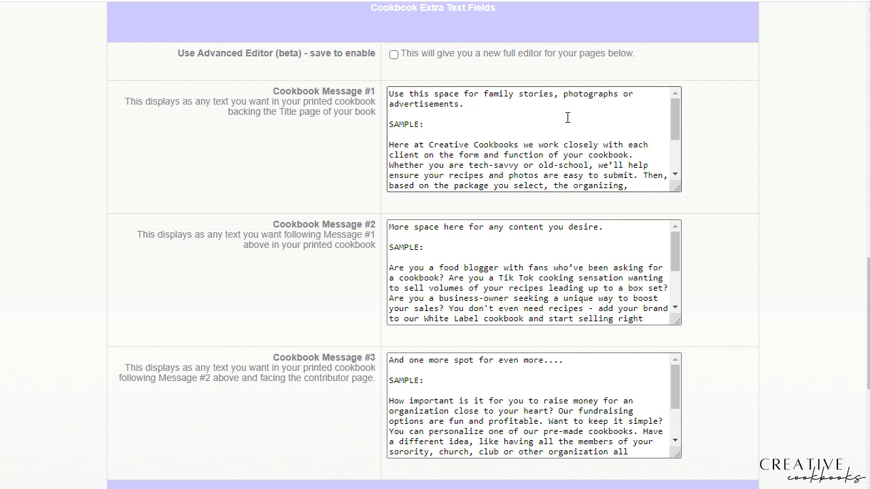
mouse_move(674, 122)
left_mouse_down()
mouse_move(679, 154)
mouse_move(673, 130)
left_mouse_up()
mouse_move(676, 244)
left_mouse_down()
mouse_move(679, 299)
mouse_move(680, 241)
left_mouse_up()
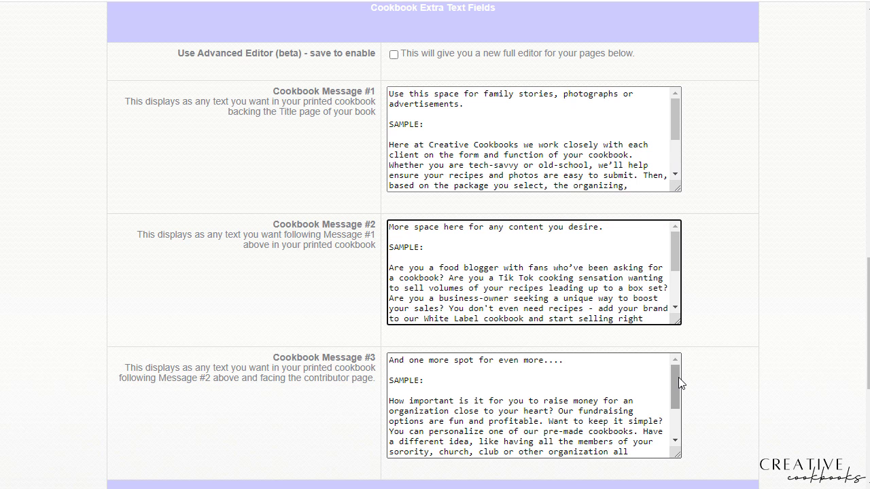
mouse_move(678, 377)
left_mouse_down()
mouse_move(680, 408)
mouse_move(683, 366)
left_mouse_up()
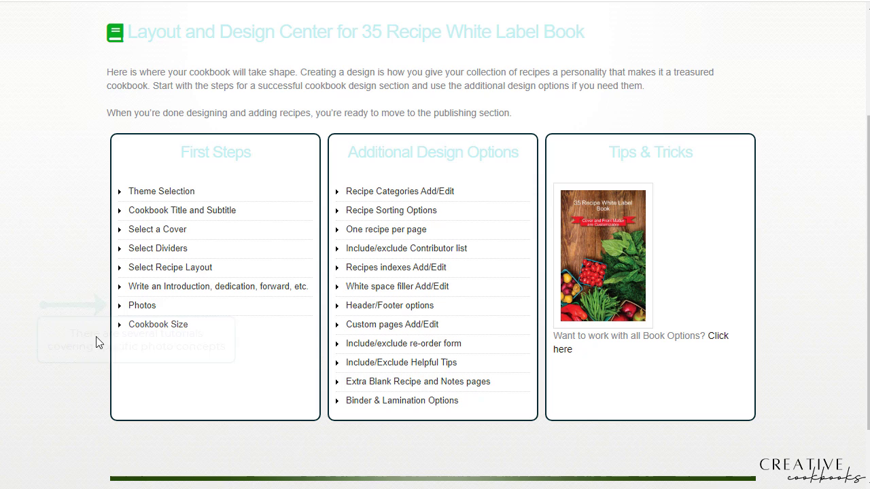
Step: Open the Cookbook Size options under First Steps, where 5 1/2" x 8 1/2" is current
left_click(145, 326)
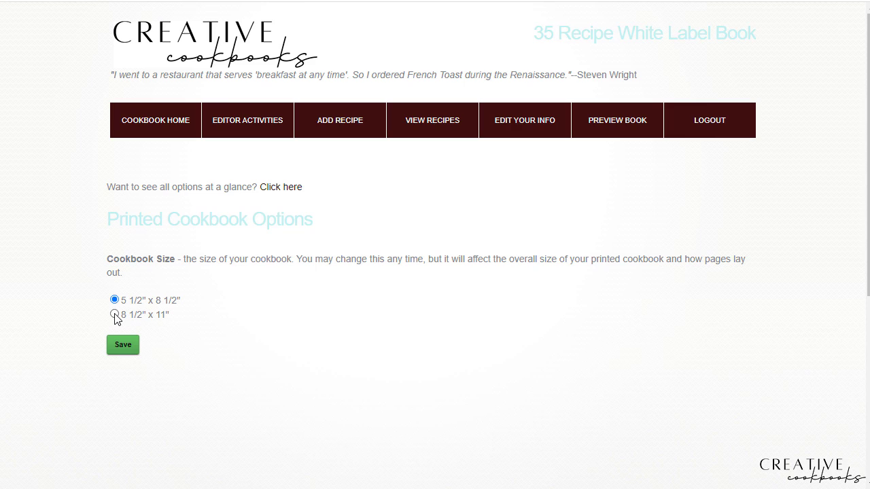
left_click(115, 315)
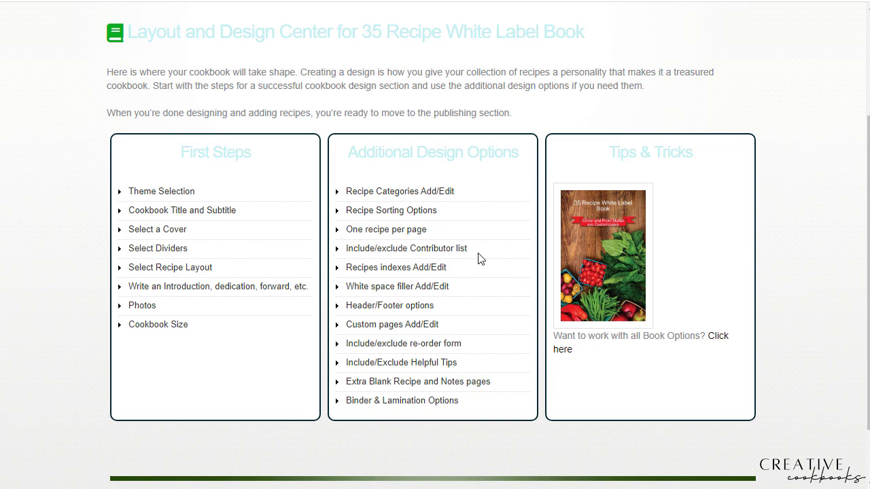
Step: Open the contributor list settings and highlight the Show Contributor Page in Cookbook description
left_click(411, 248)
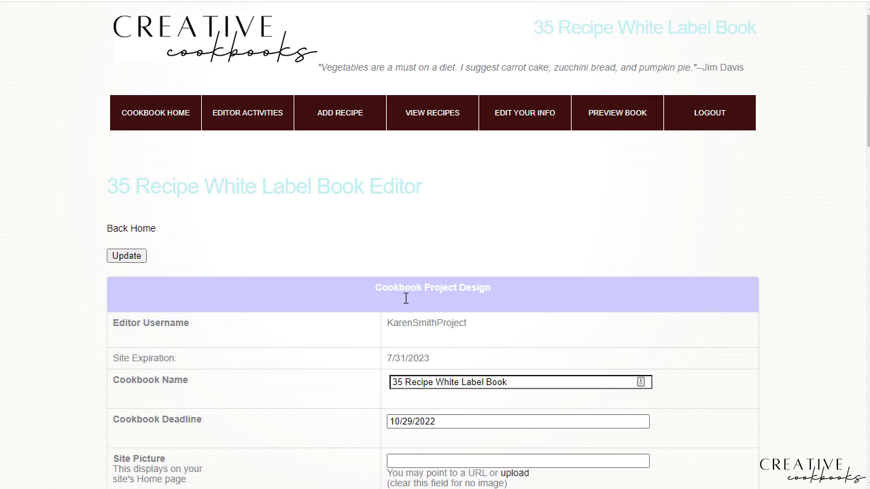
scroll(406, 298, "down", 3)
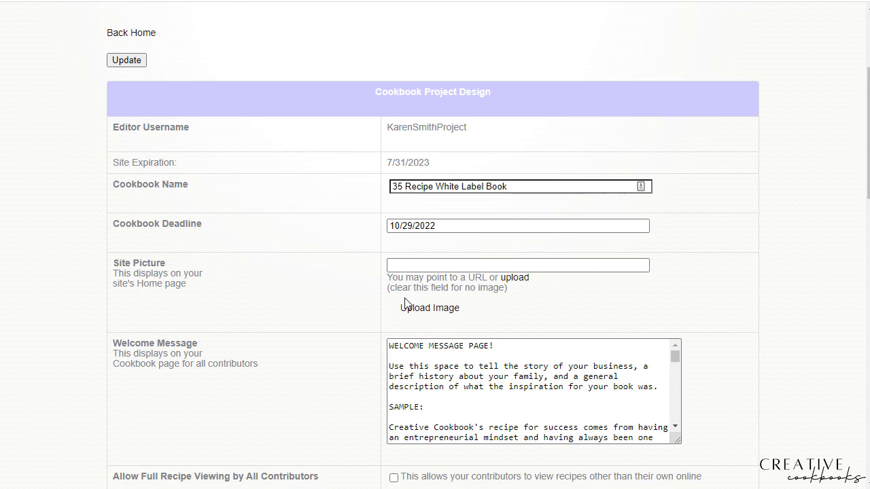
scroll(406, 303, "up", 1)
scroll(406, 301, "down", 5)
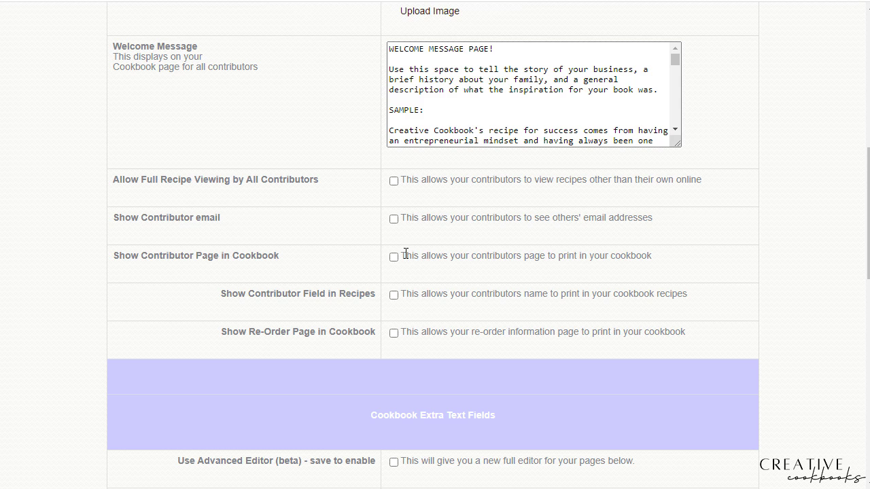
mouse_move(406, 255)
left_mouse_down()
mouse_move(581, 270)
mouse_move(656, 260)
mouse_move(401, 257)
left_mouse_up()
left_click(658, 262)
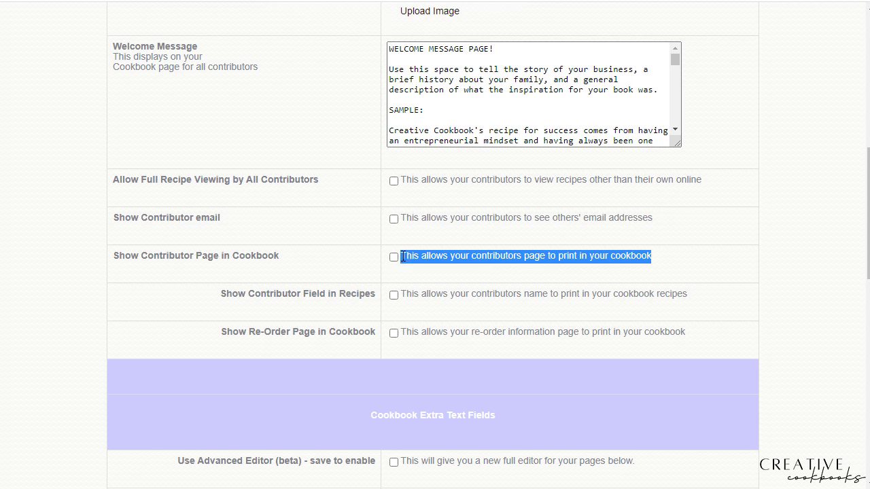
left_click(541, 260)
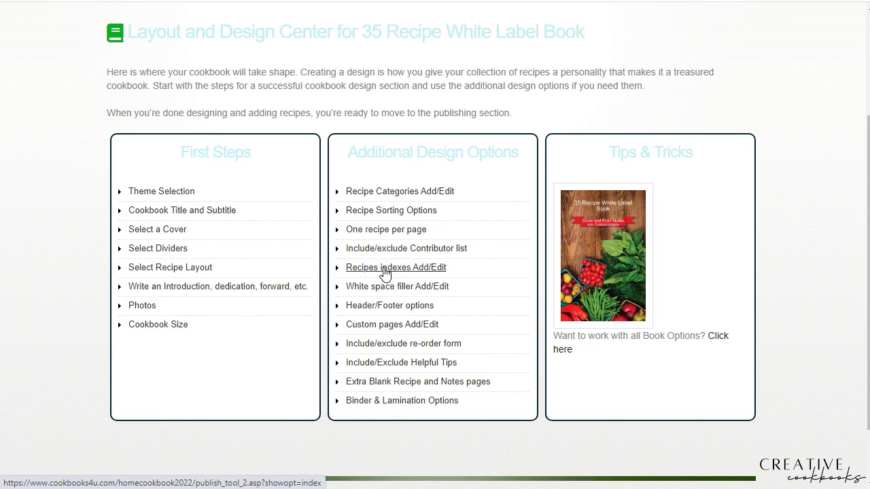
Step: Open recipe index options and check extra recipe page location, keeping End of book prior to Indexes
left_click(384, 272)
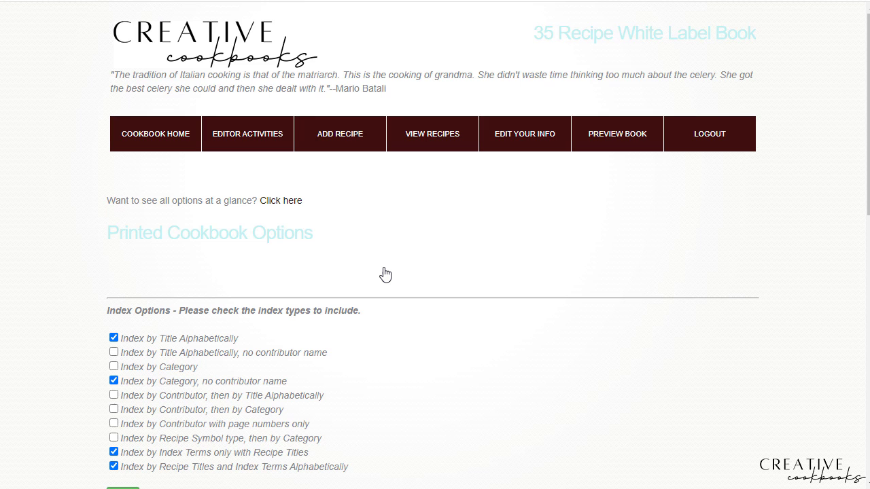
scroll(384, 274, "down", 3)
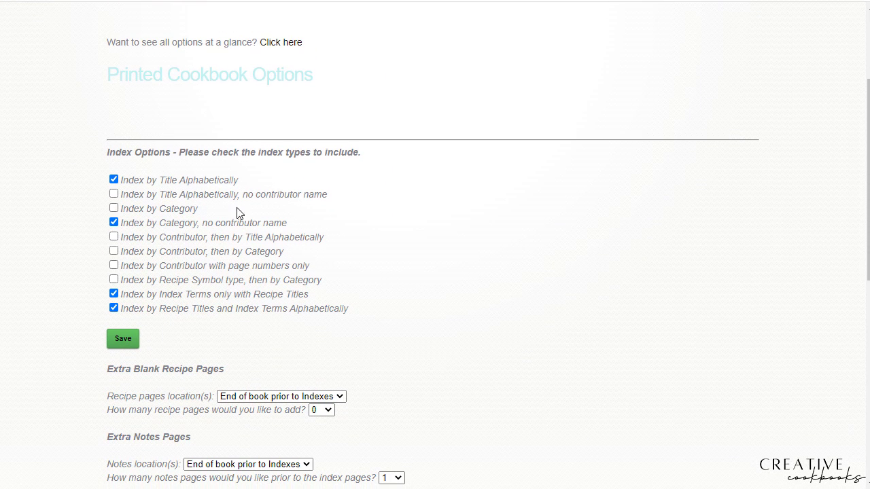
scroll(171, 222, "down", 2)
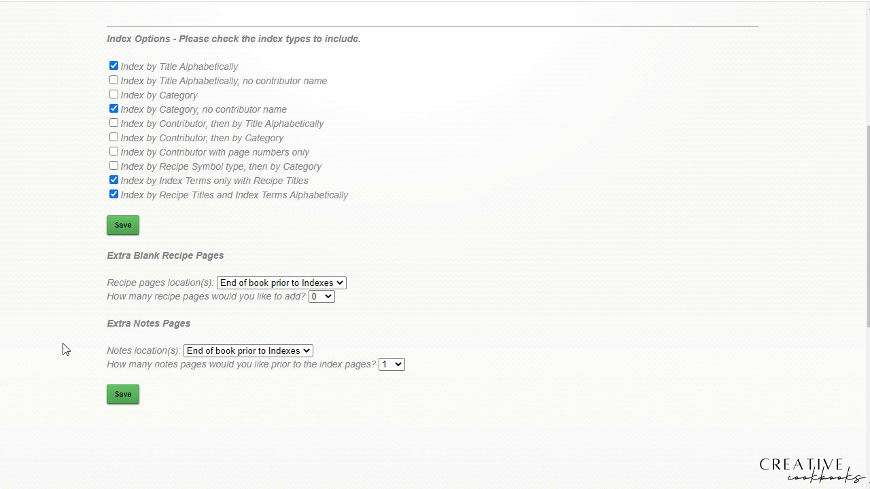
left_click(253, 286)
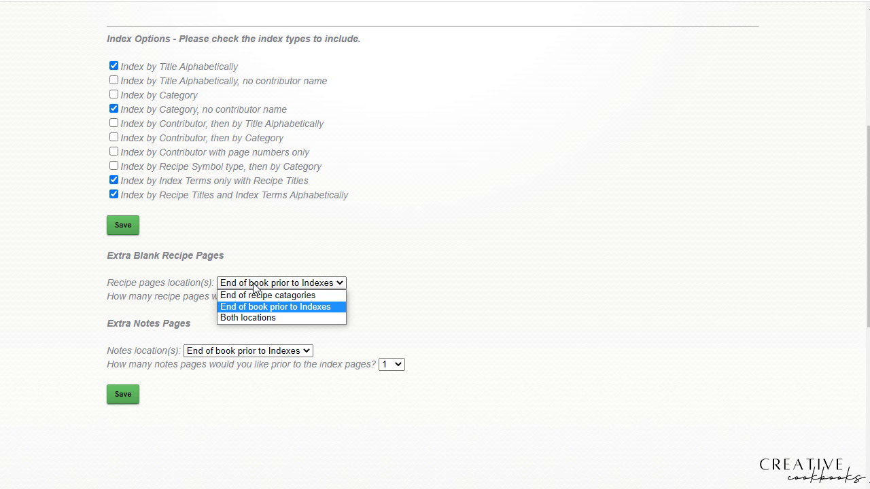
left_click(253, 286)
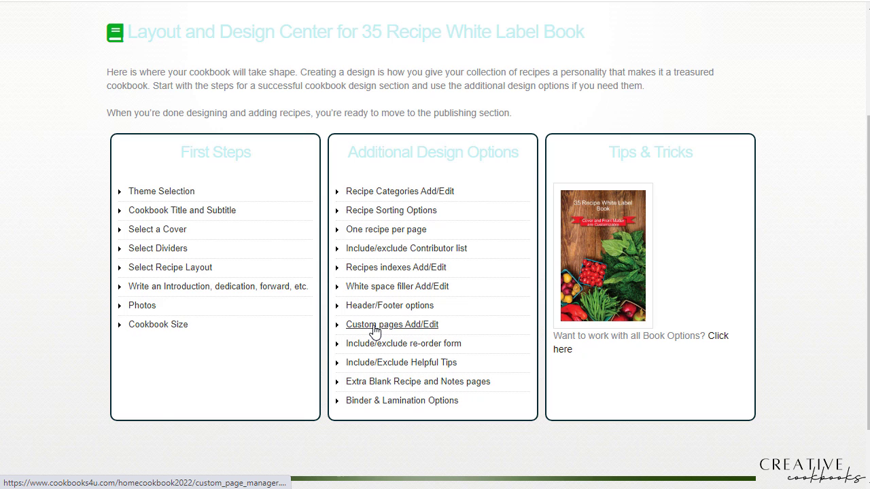
left_click(375, 326)
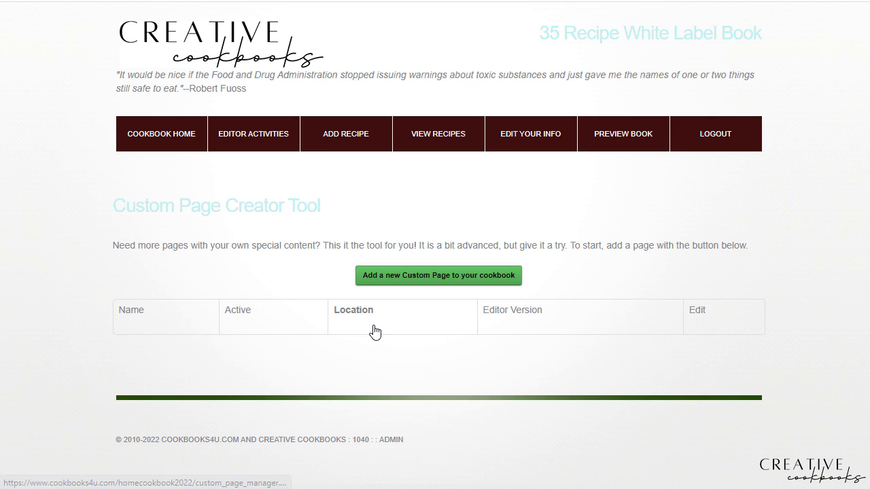
left_click(432, 280)
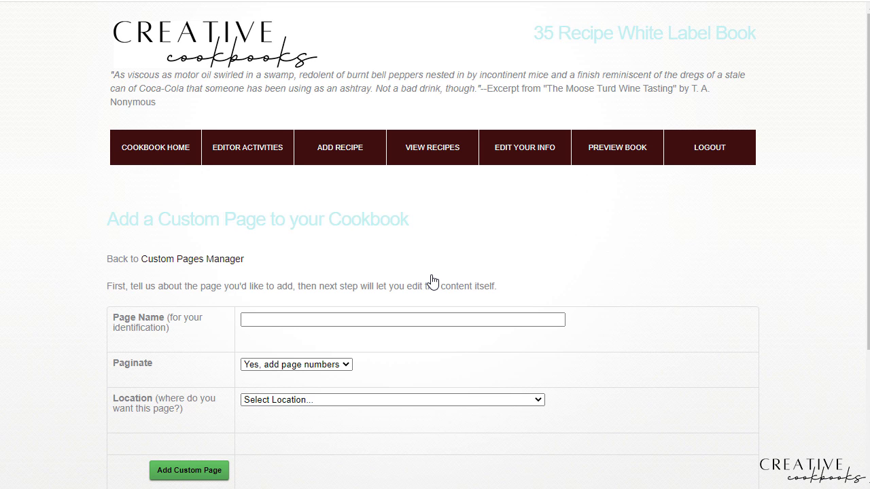
scroll(408, 287, "down", 1)
scroll(407, 287, "down", 1)
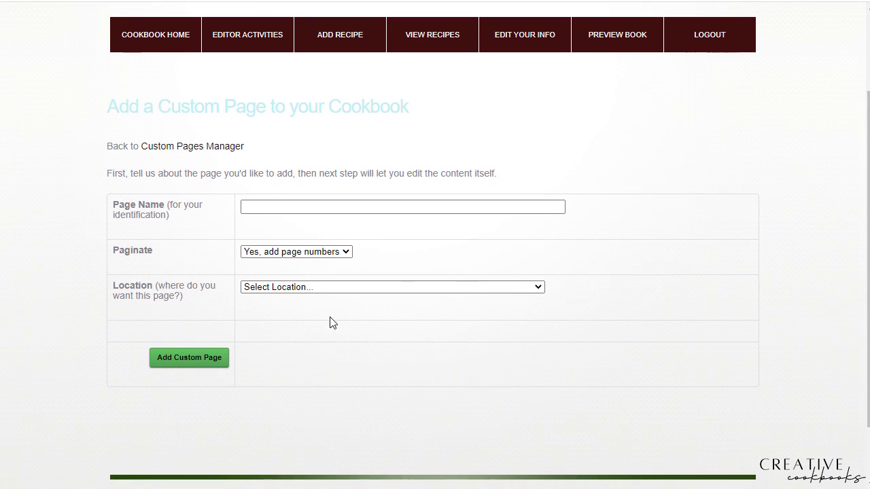
left_click(313, 286)
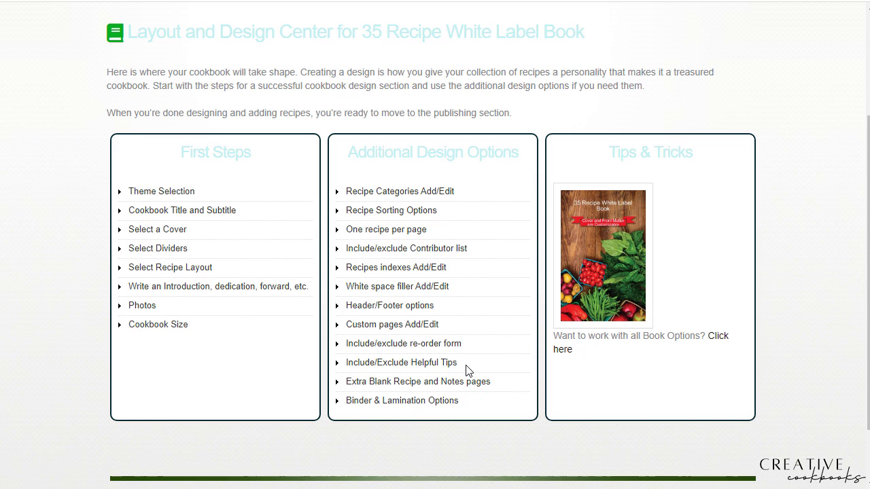
left_click(428, 364)
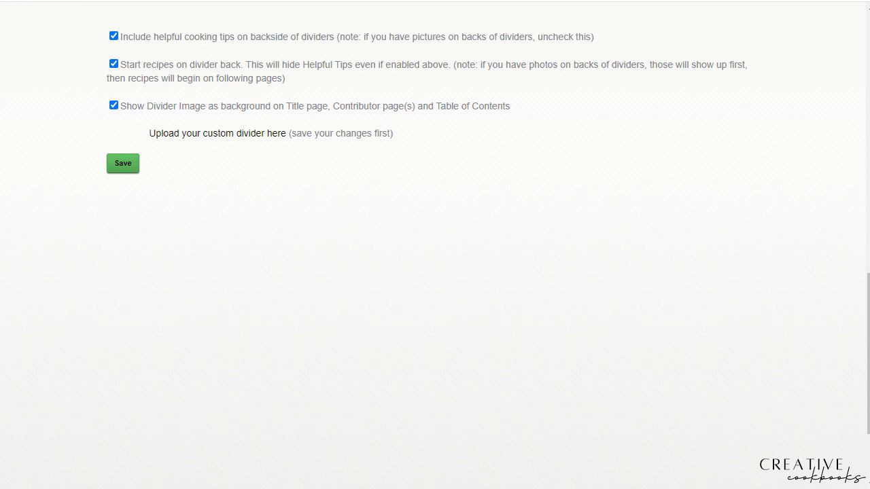
key("alt+Left")
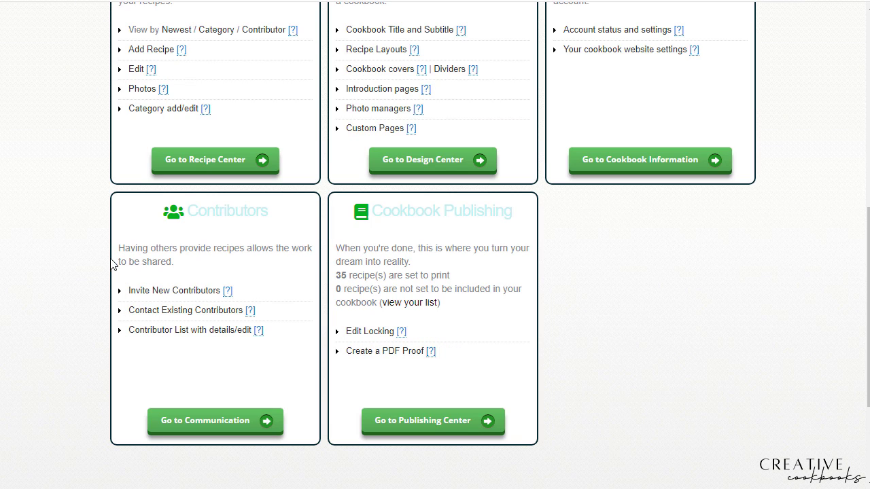
Step: Open the Invite New Contributors offline flyer from the Contributors section
left_click(195, 290)
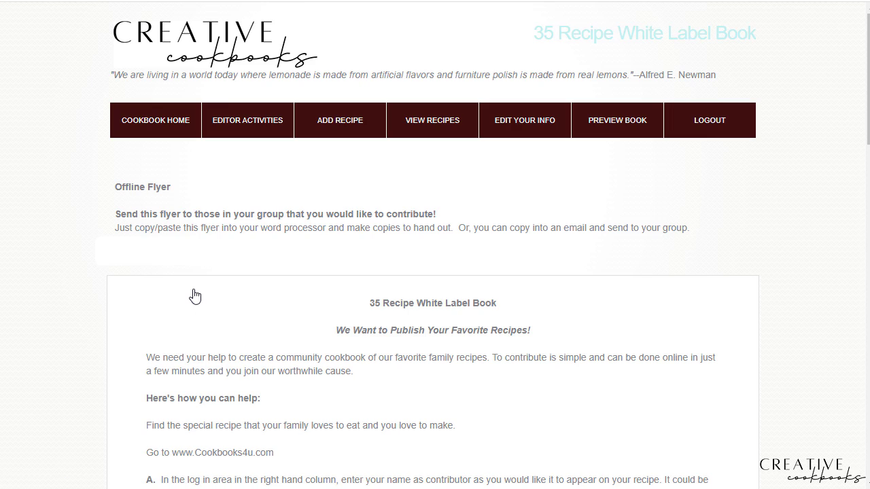